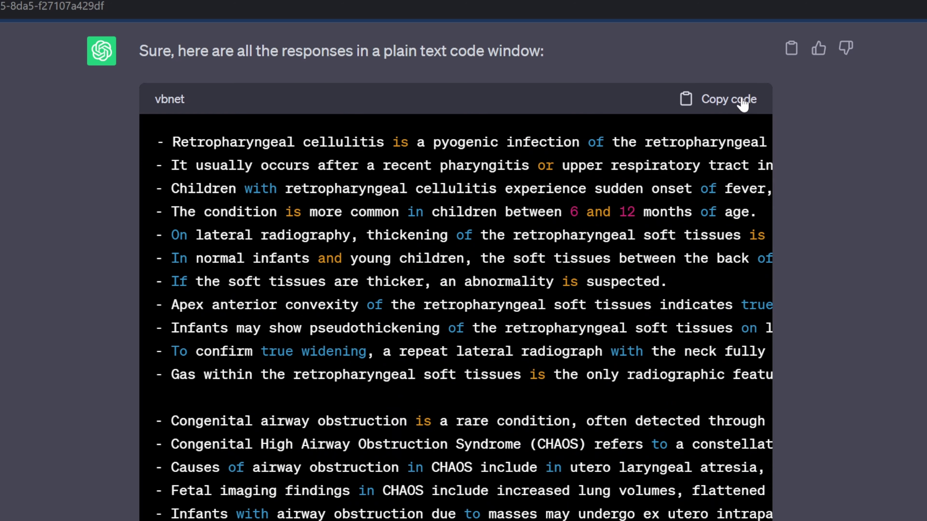
- Copy the surfactant bullet-point reply and send it to the Second task chat
click(730, 99)
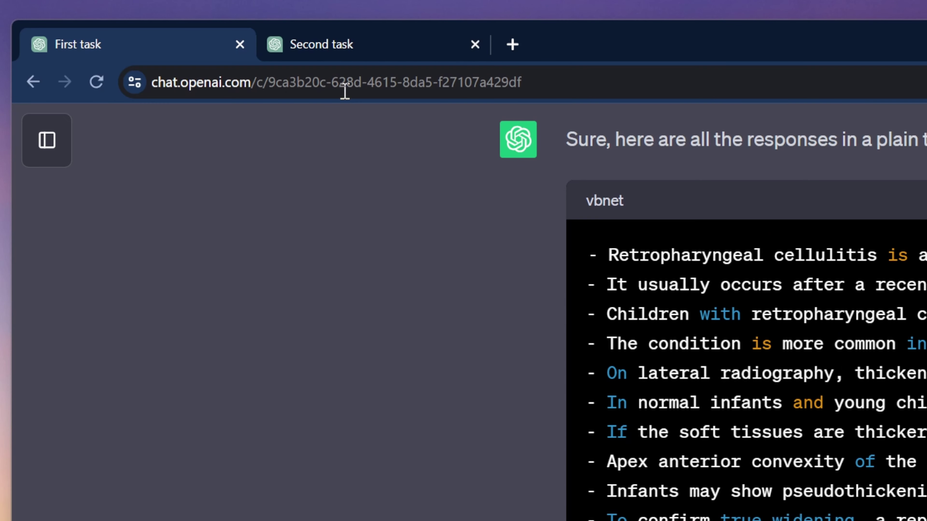
click(316, 54)
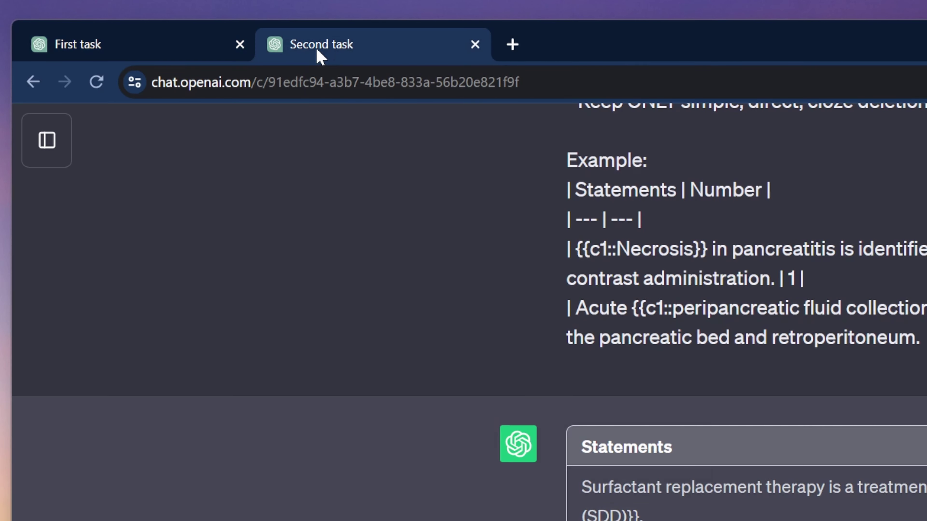
right_click(273, 474)
key(ctrl+v)
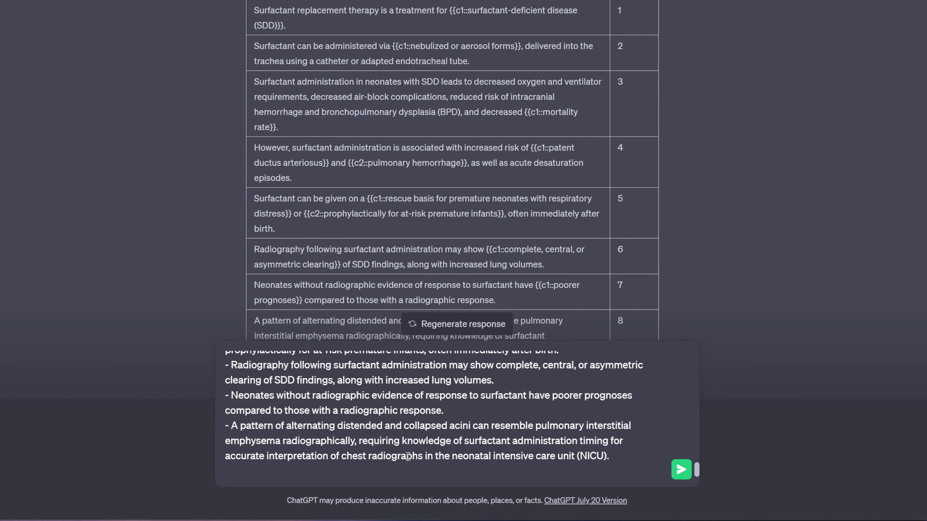
scroll(407, 438, up, 5)
click(681, 469)
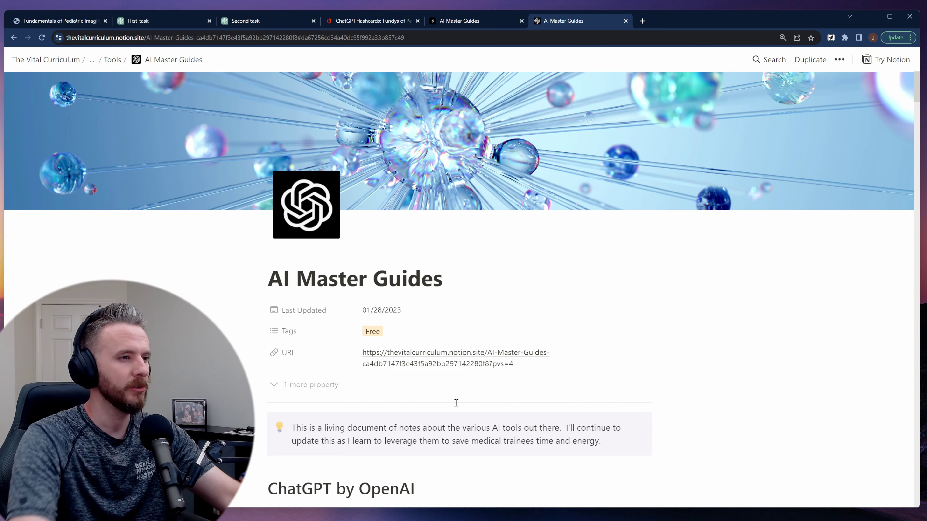
- Expand the Prompts section on the AI Master Guides page
scroll(456, 402, down, 15)
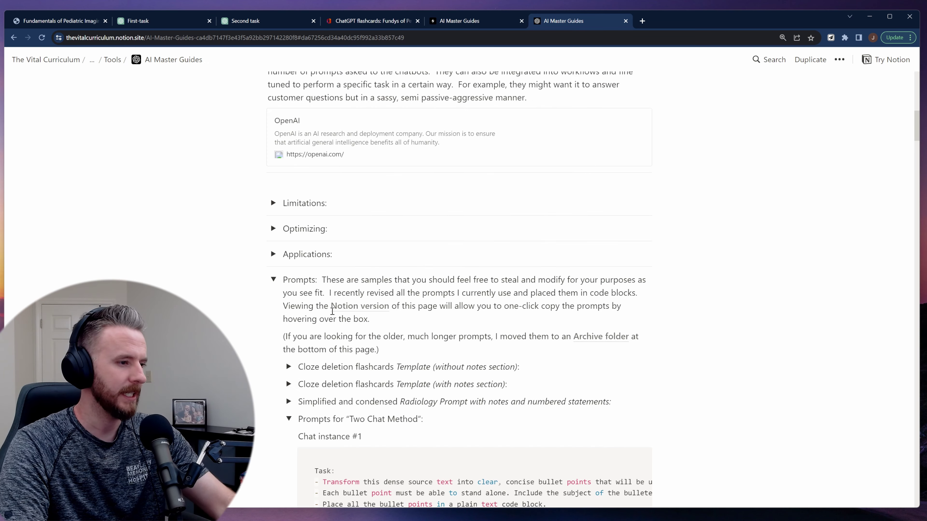
click(274, 279)
click(274, 279)
scroll(304, 286, down, 3)
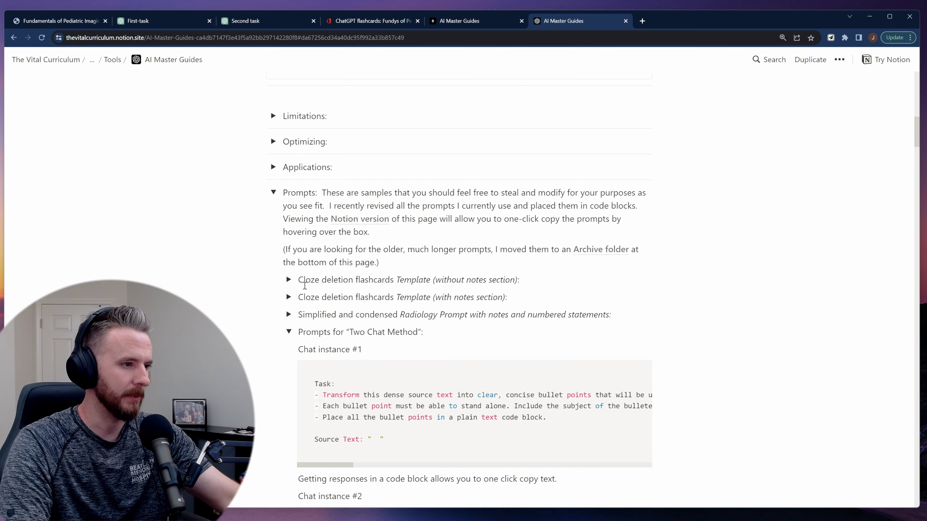
click(288, 280)
click(288, 280)
- Copy the Chat instance #1 prompt from the Two Chat Method section
scroll(401, 296, down, 3)
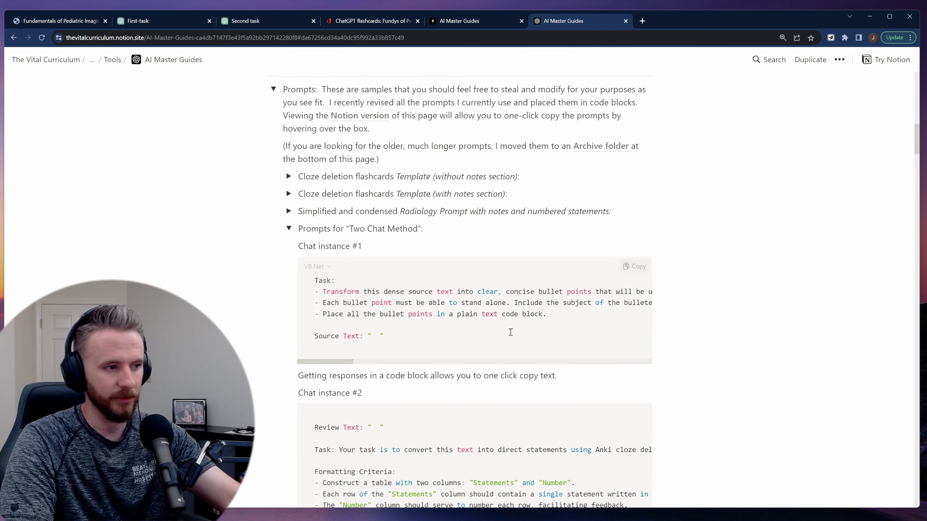
scroll(511, 332, down, 1)
drag(438, 201, 359, 204)
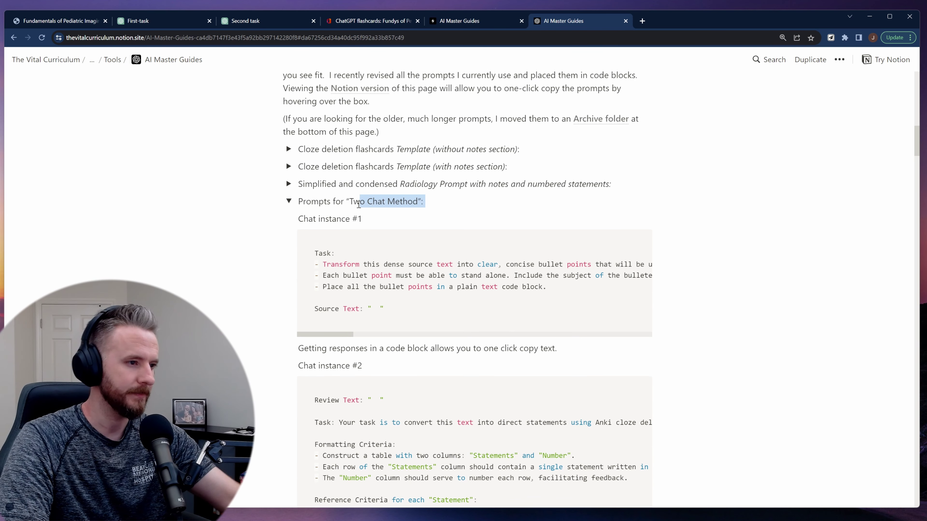
click(595, 269)
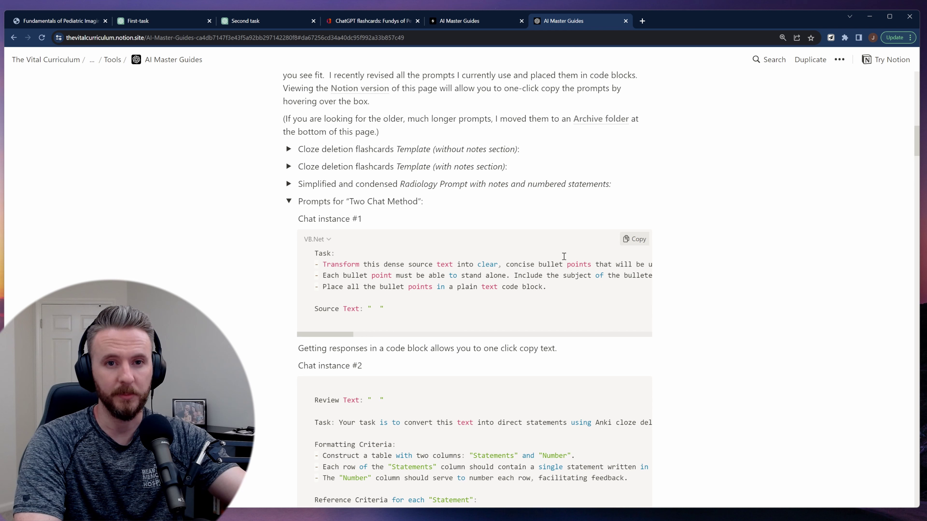
click(637, 240)
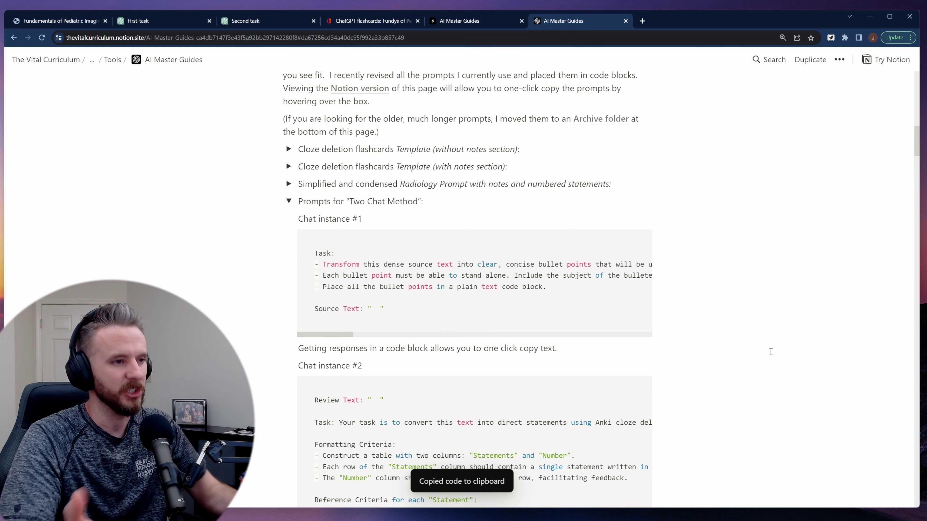
scroll(670, 331, down, 3)
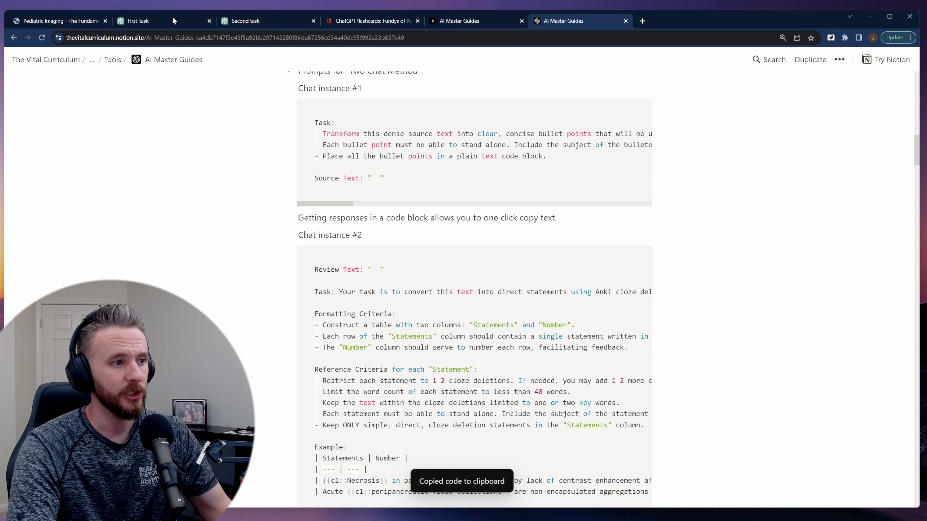
- Paste the Chat instance #1 prompt into the First-task chat's message box
key(ctrl+2)
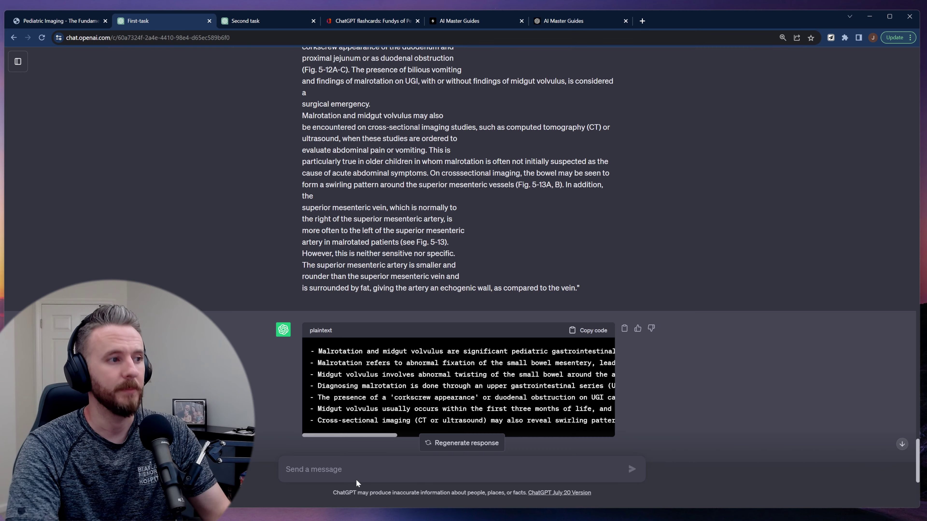
click(326, 470)
key(ctrl+v)
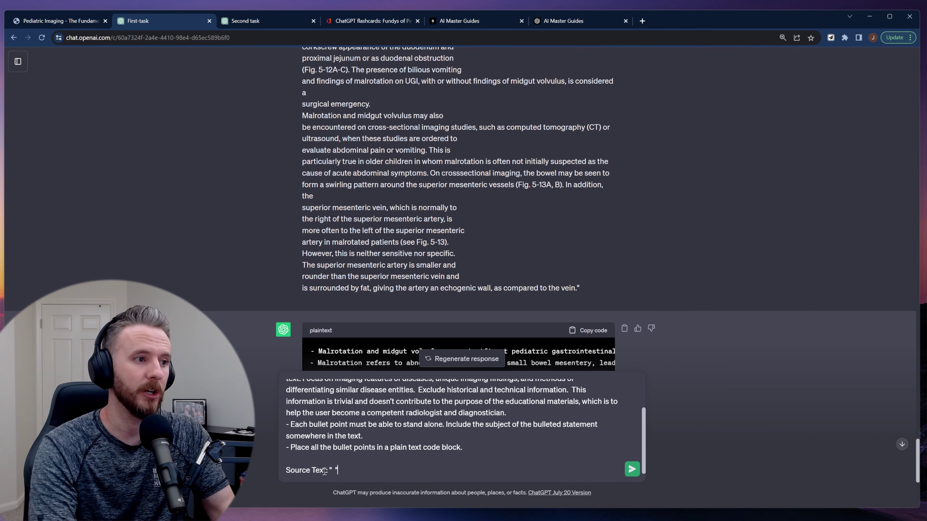
- Insert the upper GI series textbook passage between the Source Text quotes and send the prompt
click(75, 22)
right_click(592, 309)
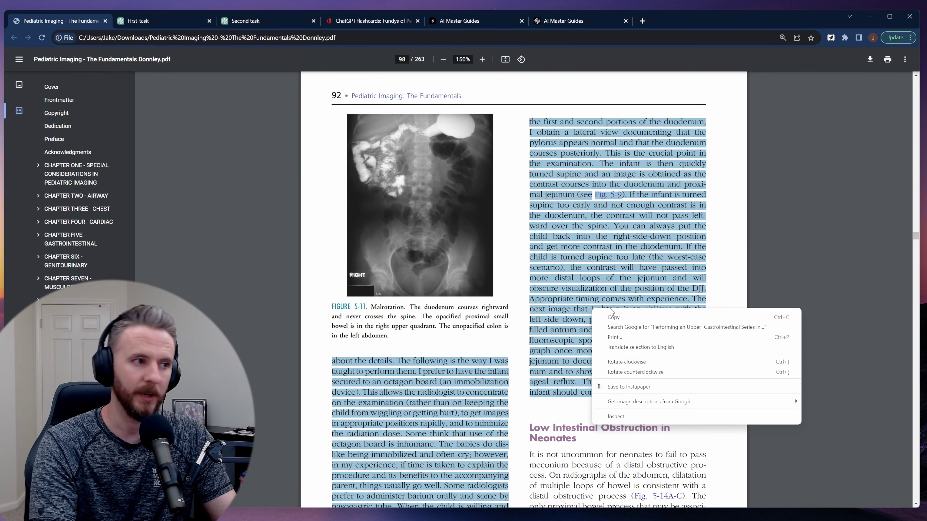
click(606, 316)
click(155, 22)
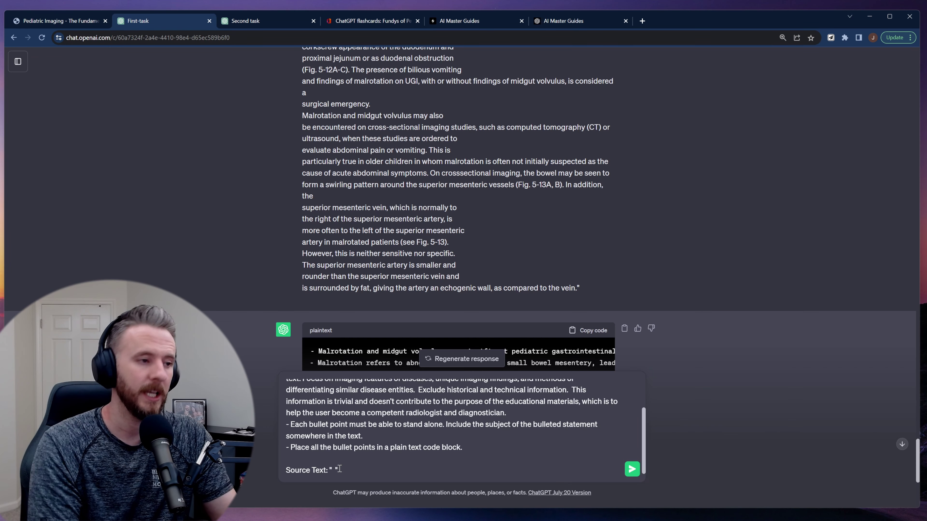
click(333, 471)
key(ctrl+v)
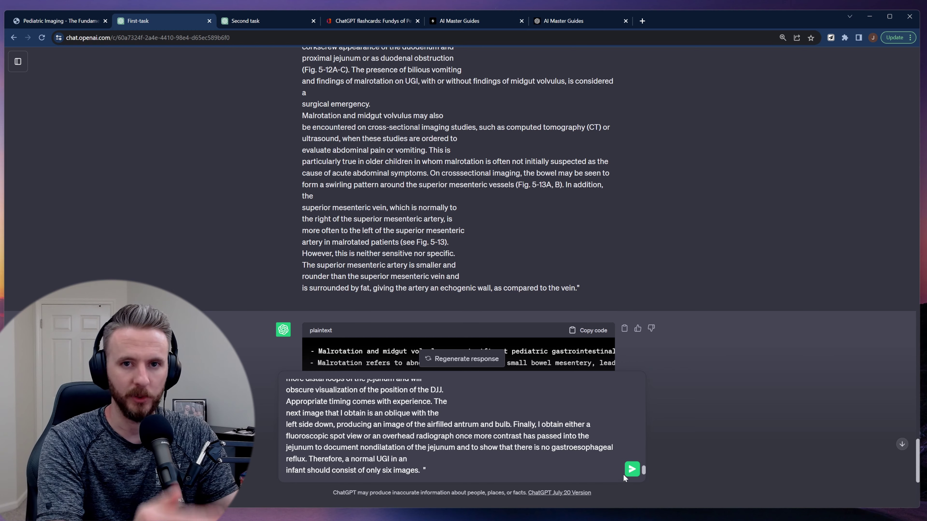
click(632, 471)
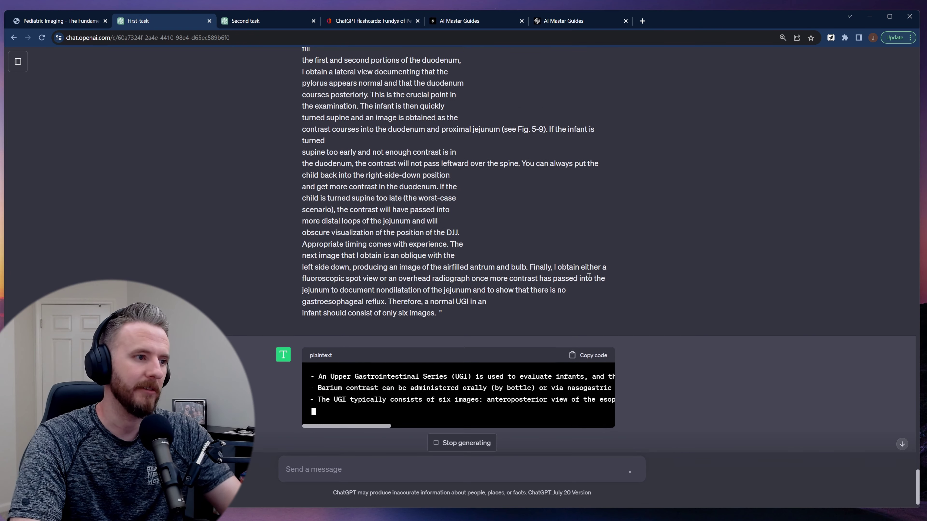
click(564, 21)
scroll(668, 331, down, 2)
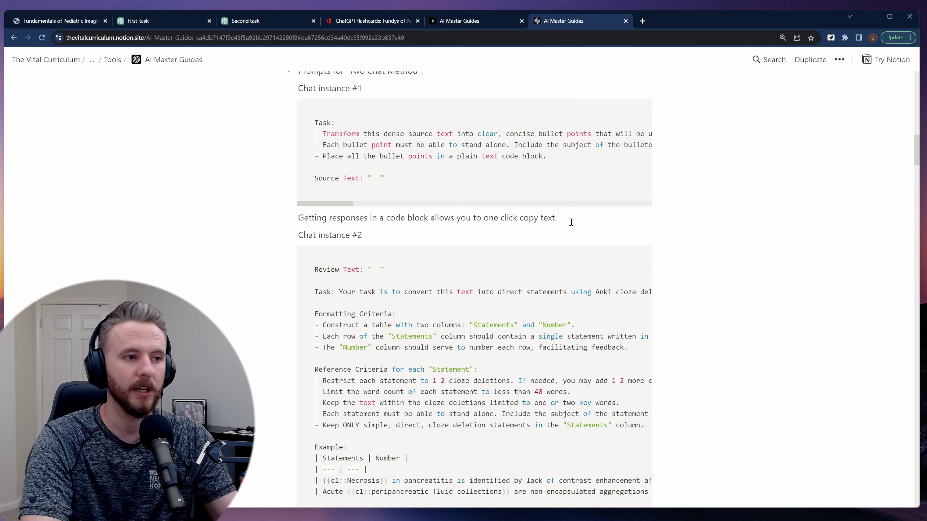
- Paste the Chat instance #2 cloze-conversion prompt from Notion into the Second task chat for the UGI bullets
key(ctrl+2)
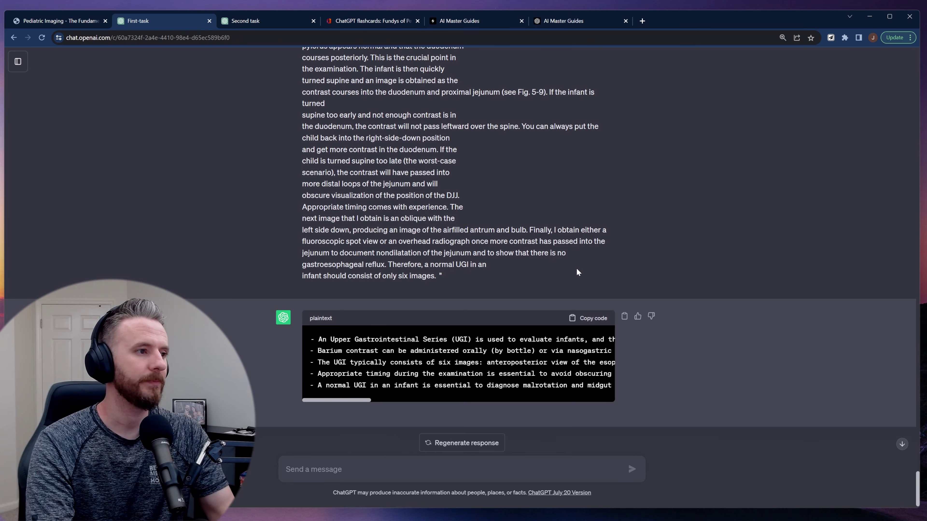
click(561, 23)
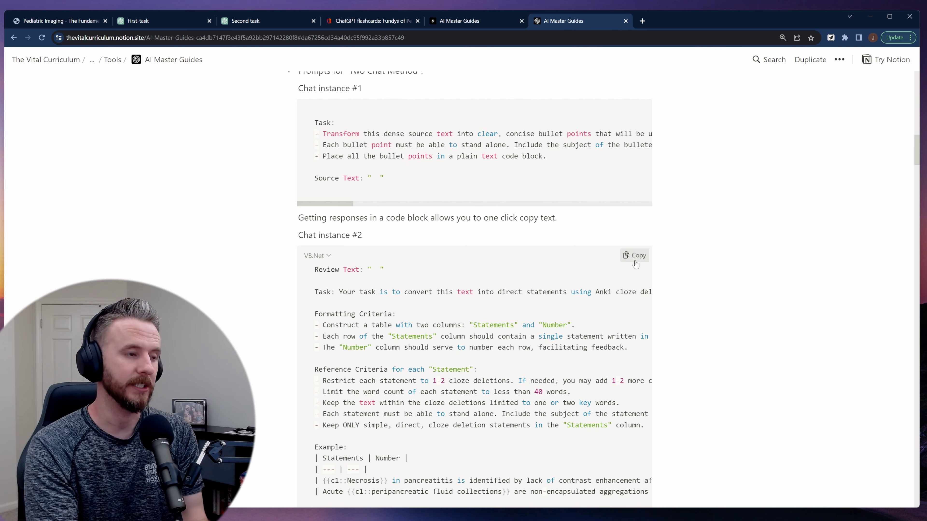
click(635, 264)
click(248, 23)
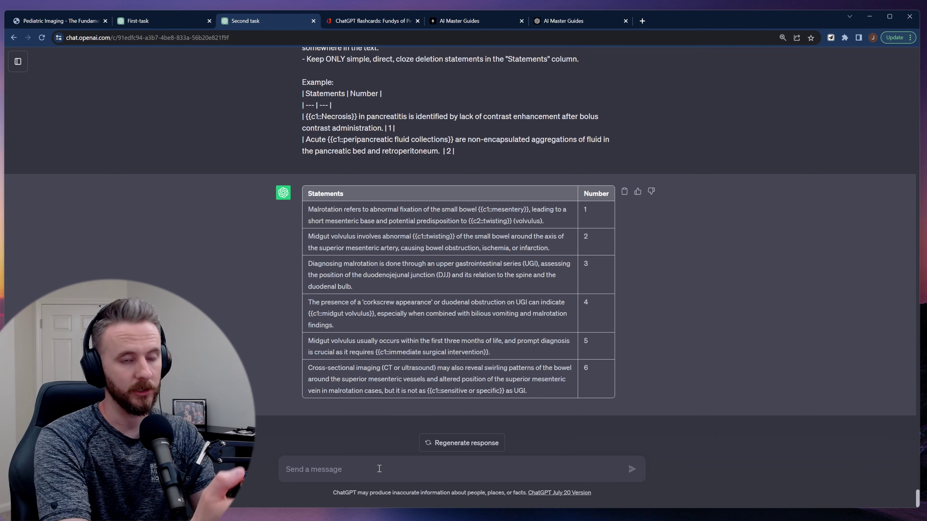
key(ctrl+v)
scroll(391, 442, up, 7)
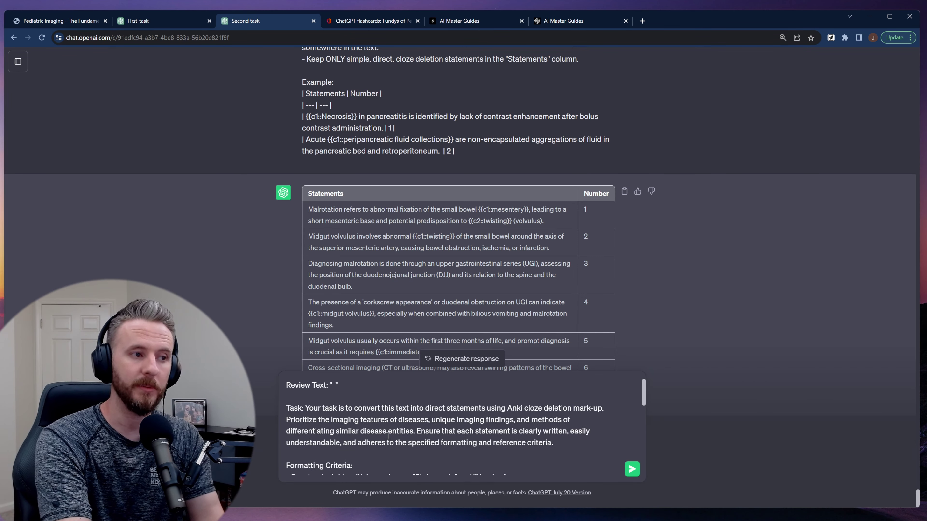
click(152, 24)
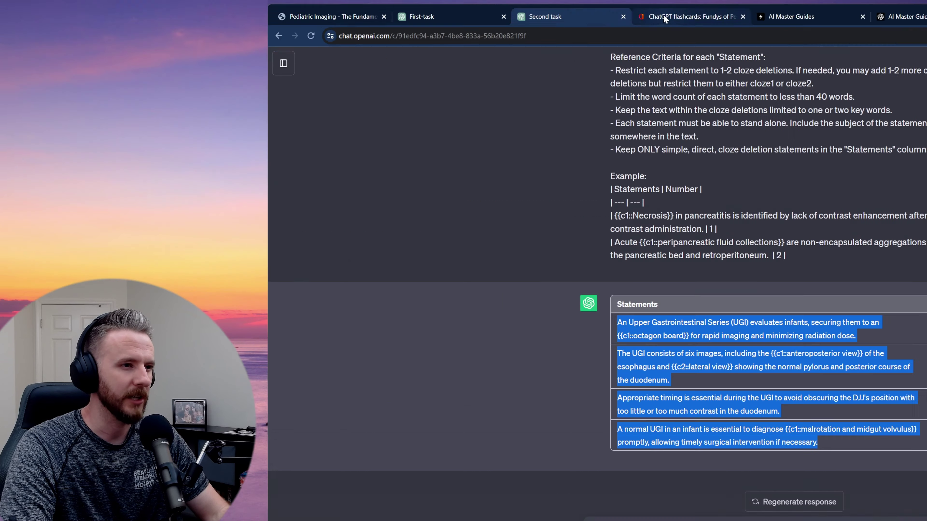
click(368, 21)
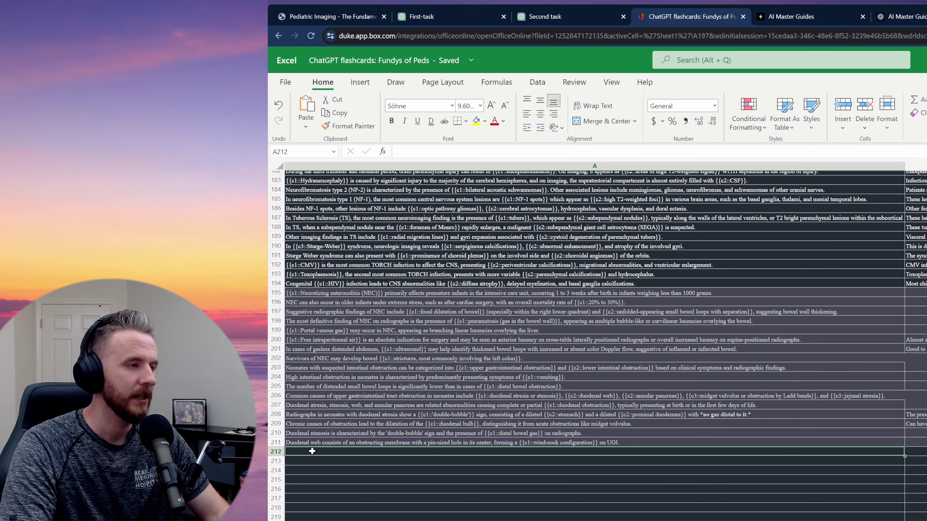
- Paste the four UGI cloze statements into rows 212–215 and begin exporting Cardz Boi.csv
key(ctrl+v)
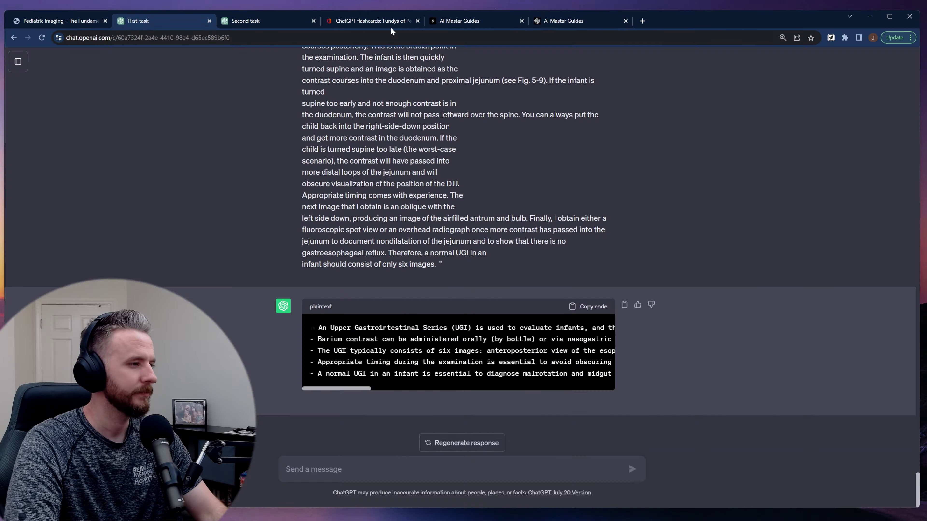
right_click(358, 271)
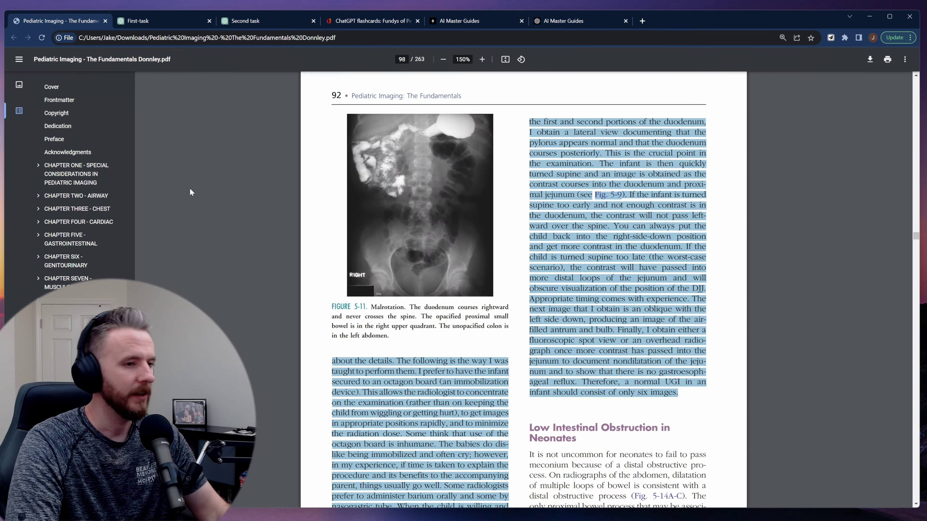
scroll(601, 356, down, 5)
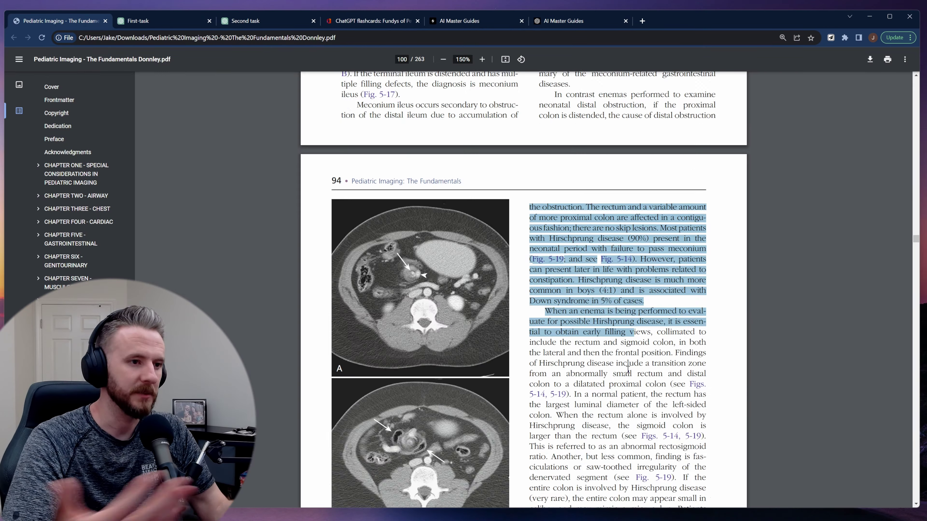
drag(331, 386, 473, 396)
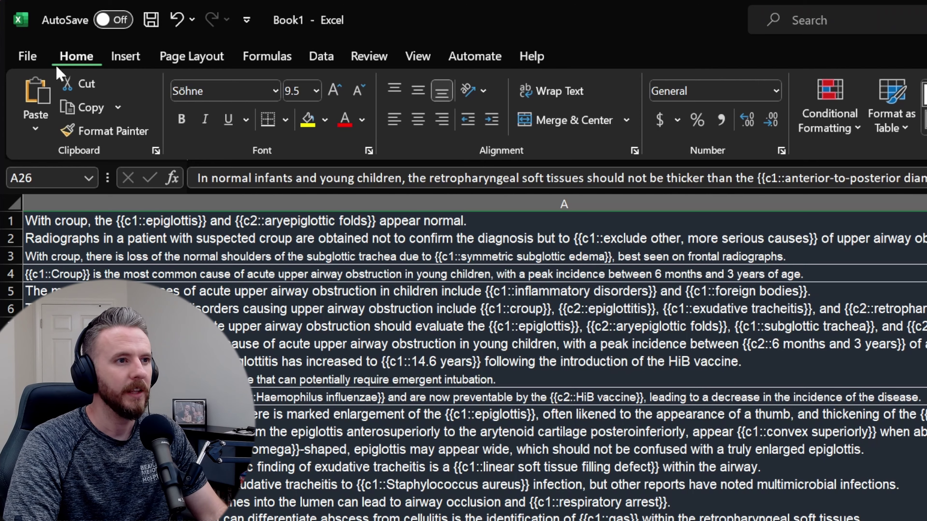
click(28, 56)
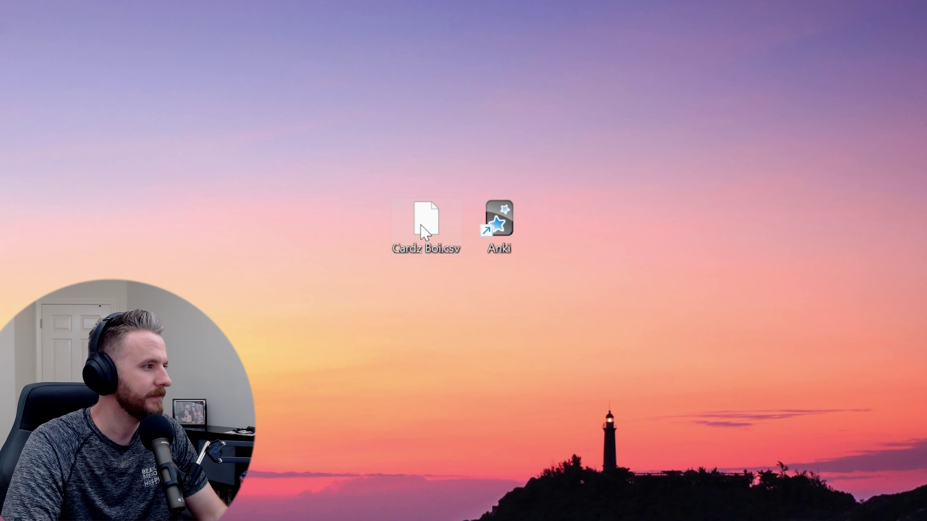
- Import Cardz Boi.csv into Anki as Cloze-Clerkships notes in ChatGPT Deck, adding 258 notes
drag(427, 223, 505, 239)
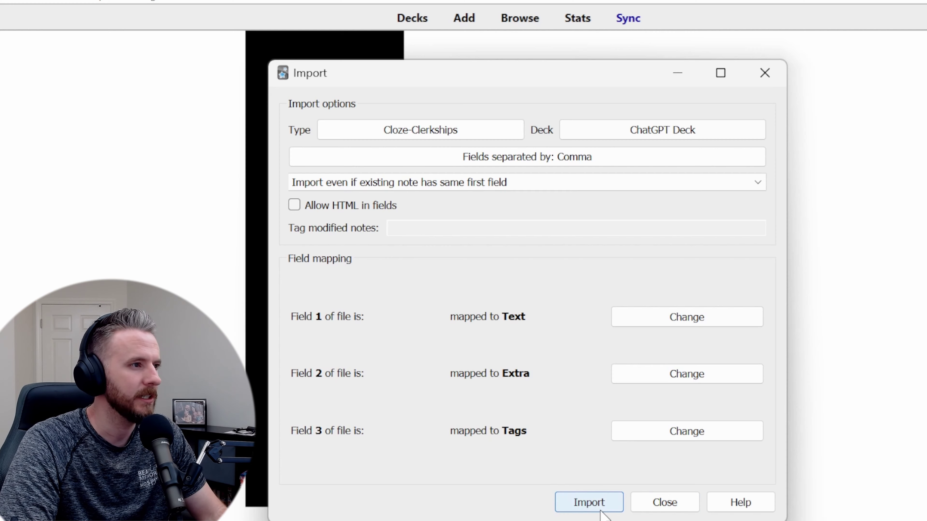
click(591, 503)
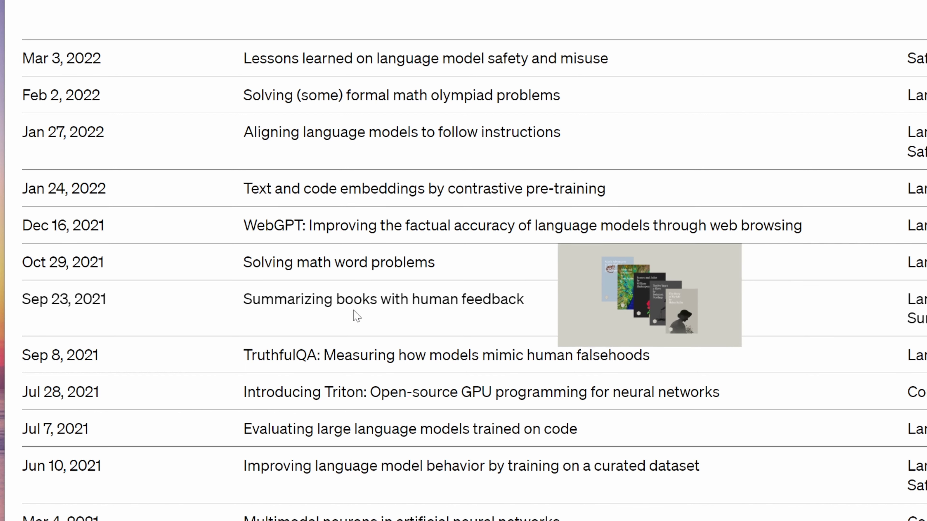
- Select the Sep 23, 2021 publication date on the OpenAI research page
triple_click(118, 308)
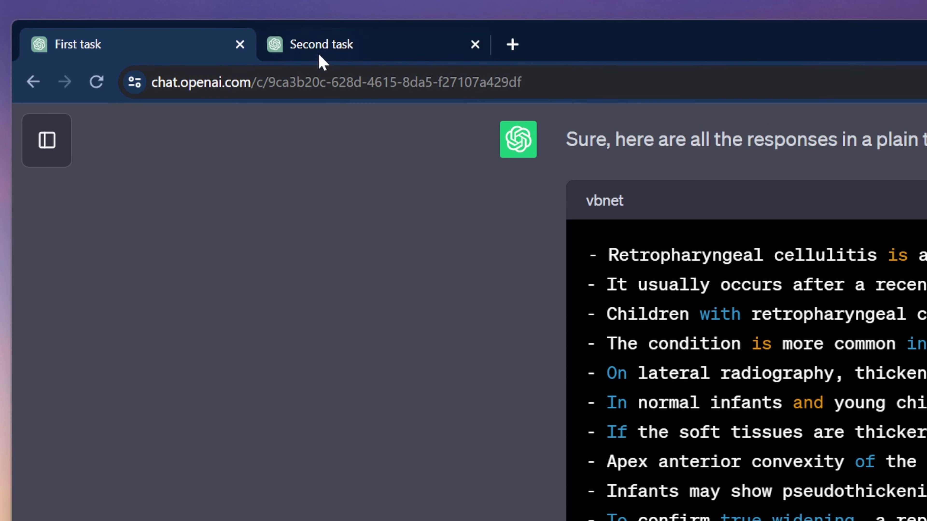
- Paste the retropharyngeal cellulitis bullet points into the Second task chat and send them
click(320, 56)
right_click(261, 469)
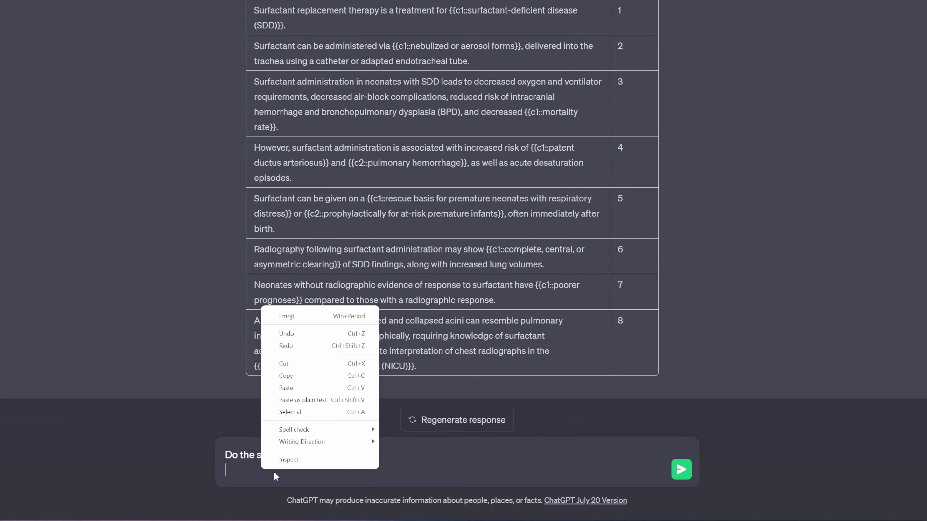
click(287, 387)
scroll(305, 401, up, 10)
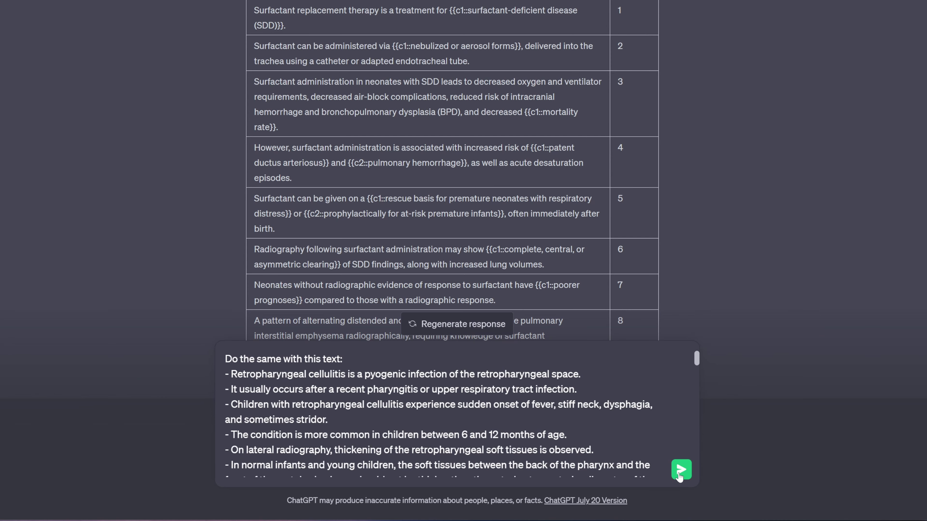
click(681, 470)
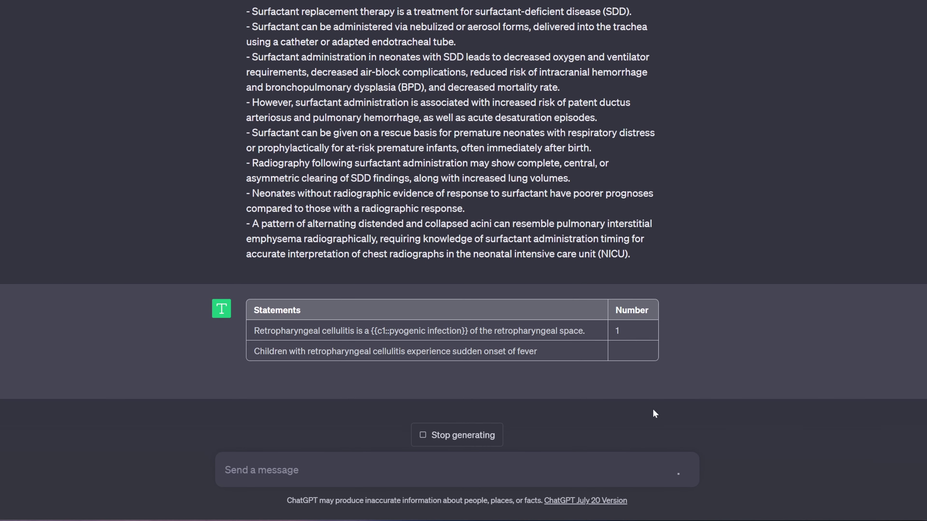